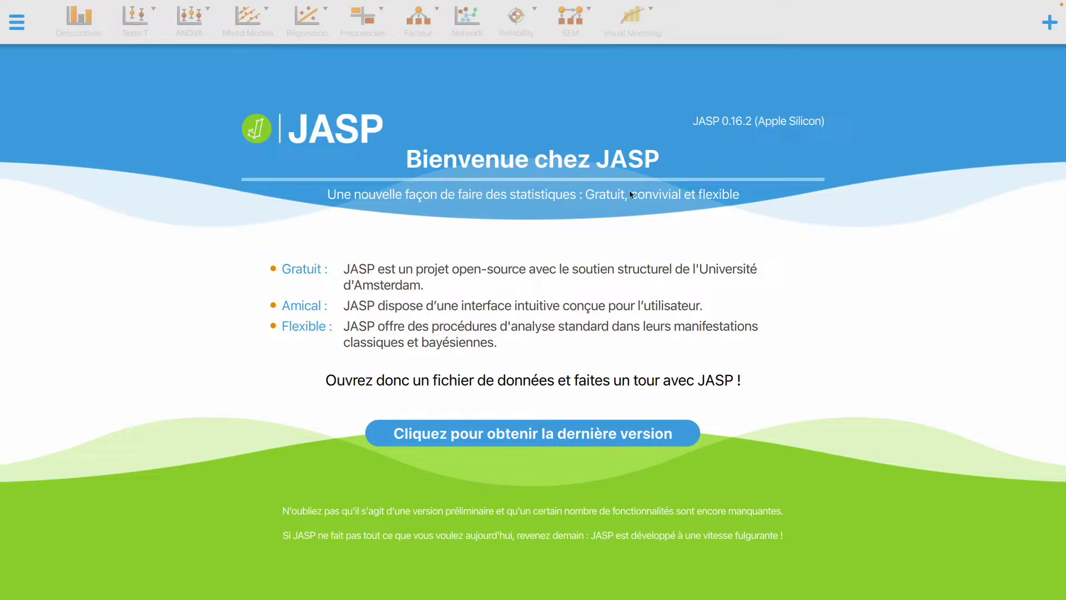
Open the Multinomial.csv data file from the osfstorage-archive folder on the computer.
{"action": "left_click", "coordinate": [14, 28]}
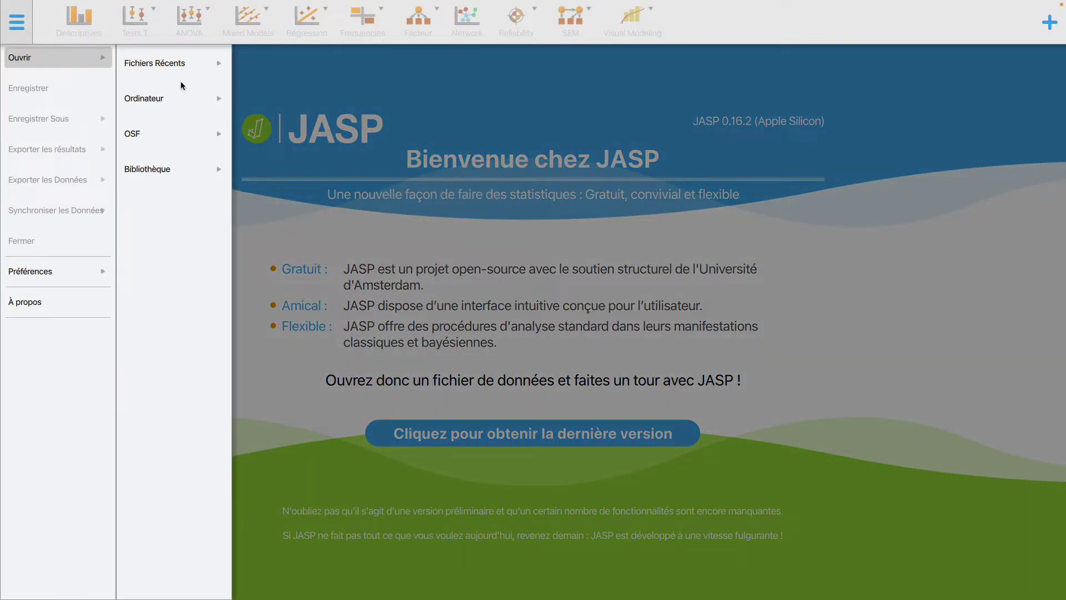
{"action": "left_click", "coordinate": [217, 78]}
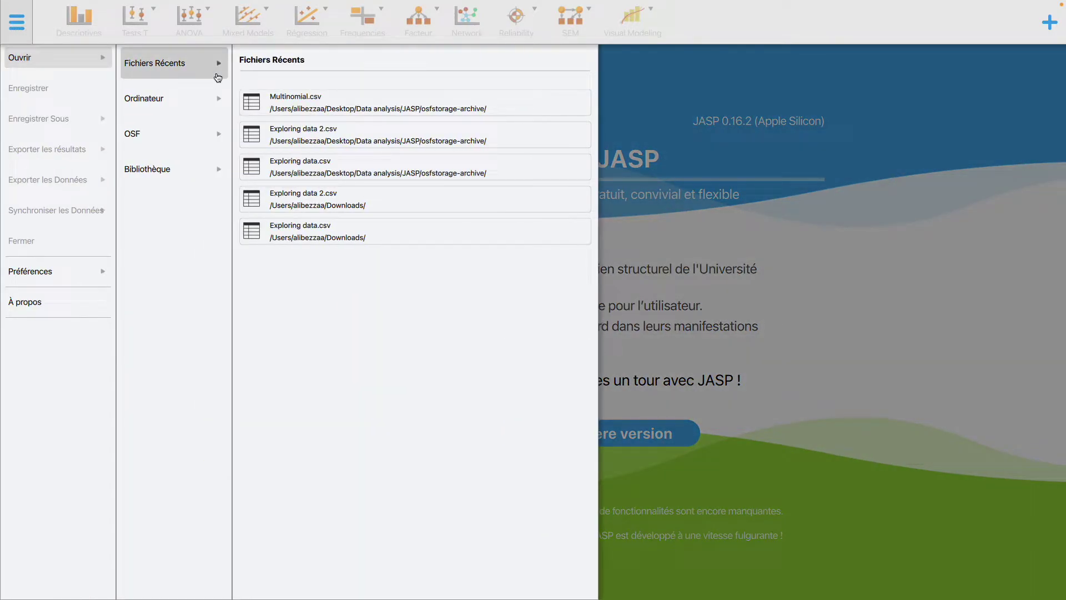
{"action": "left_click", "coordinate": [195, 100]}
{"action": "left_click", "coordinate": [278, 130]}
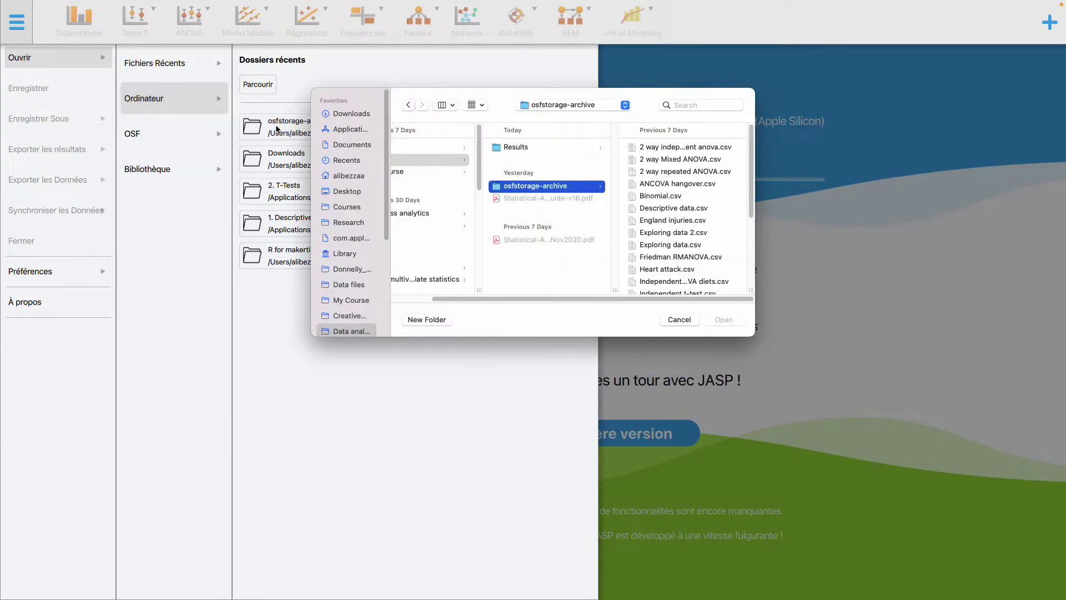
{"action": "key", "text": "m"}
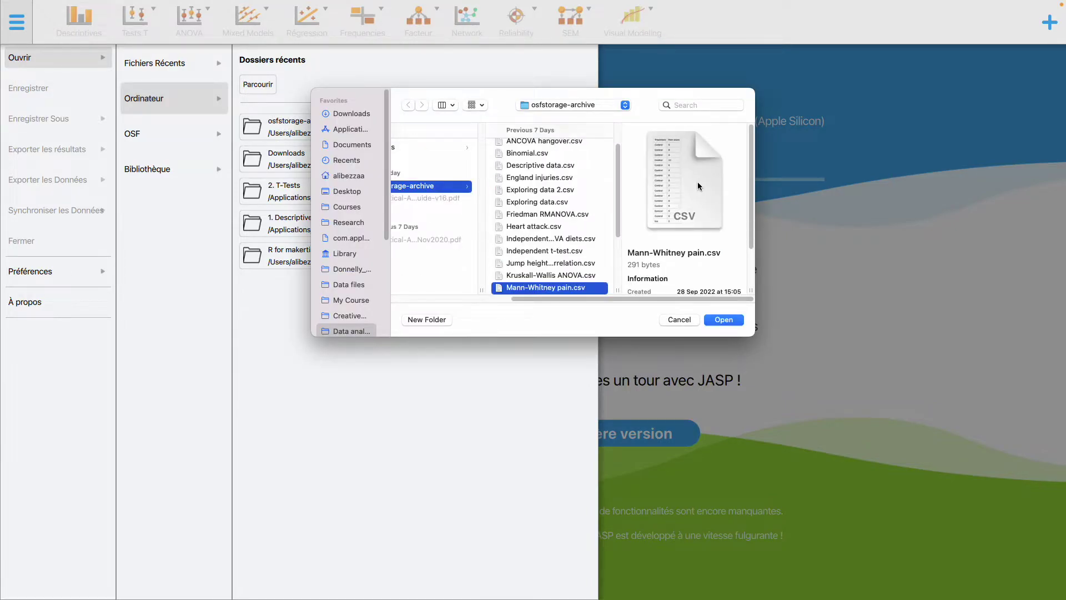
{"action": "scroll", "coordinate": [560, 271], "scroll_direction": "down", "scroll_amount": 1}
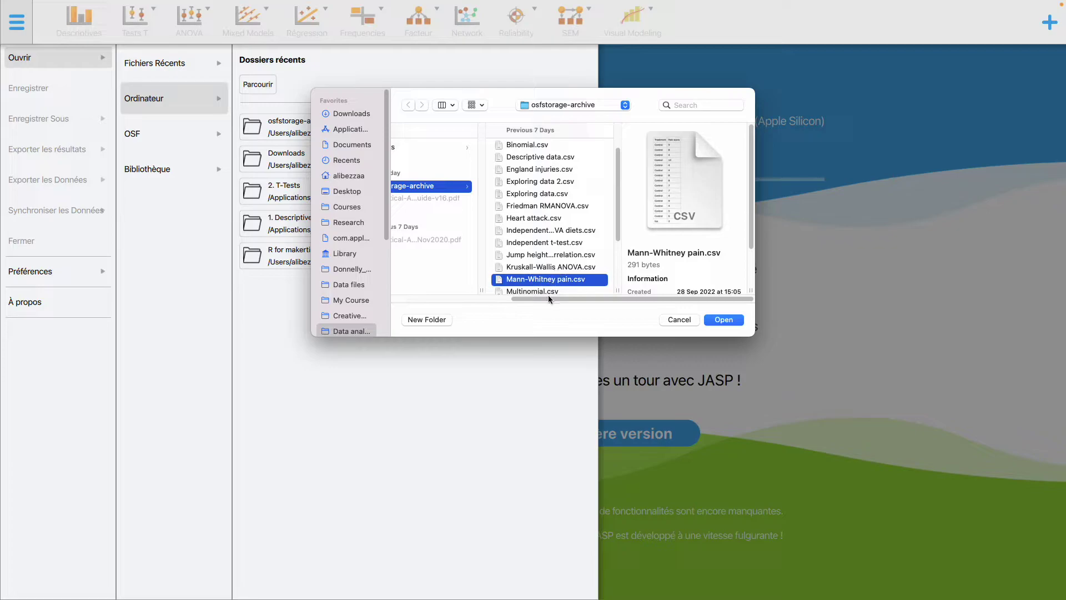
{"action": "left_click", "coordinate": [548, 293]}
{"action": "left_click", "coordinate": [738, 320]}
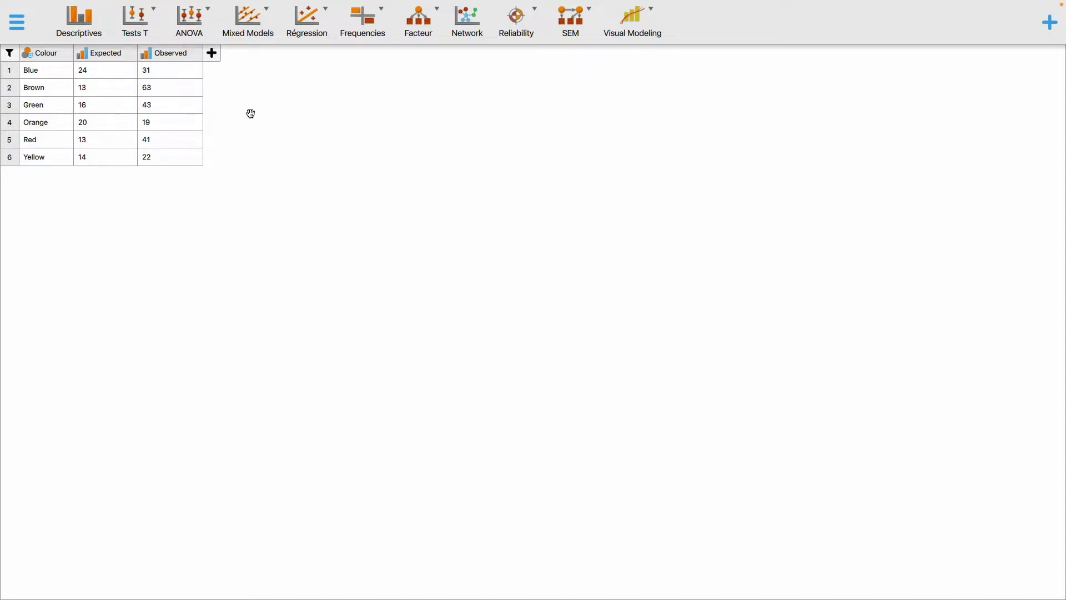
Set up a classical Multinomial Test with Colour as the factor and Observed as the counts.
{"action": "left_click", "coordinate": [386, 21]}
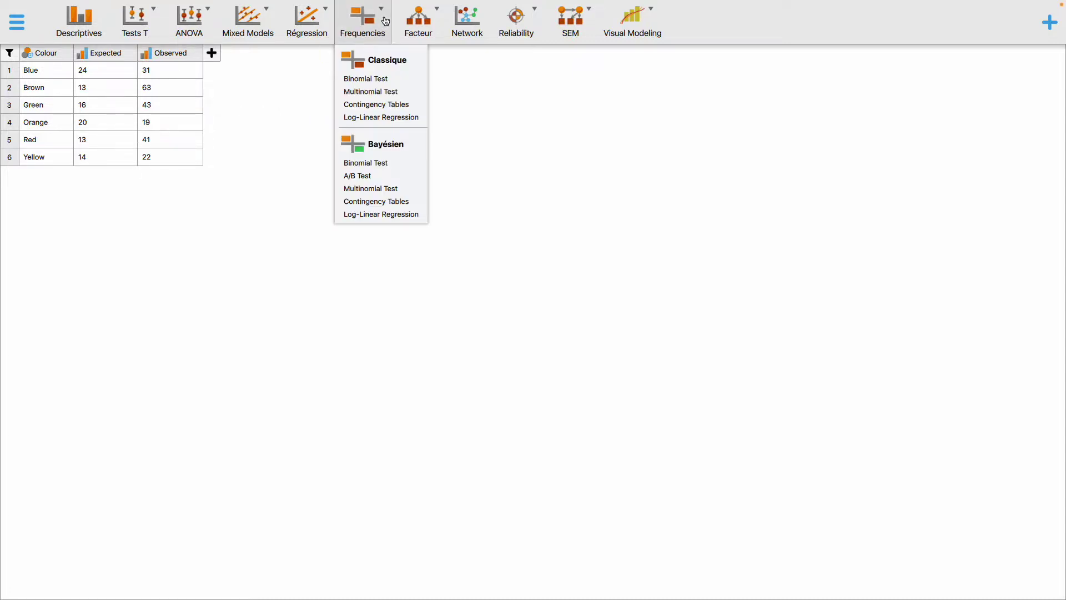
{"action": "left_click", "coordinate": [368, 92]}
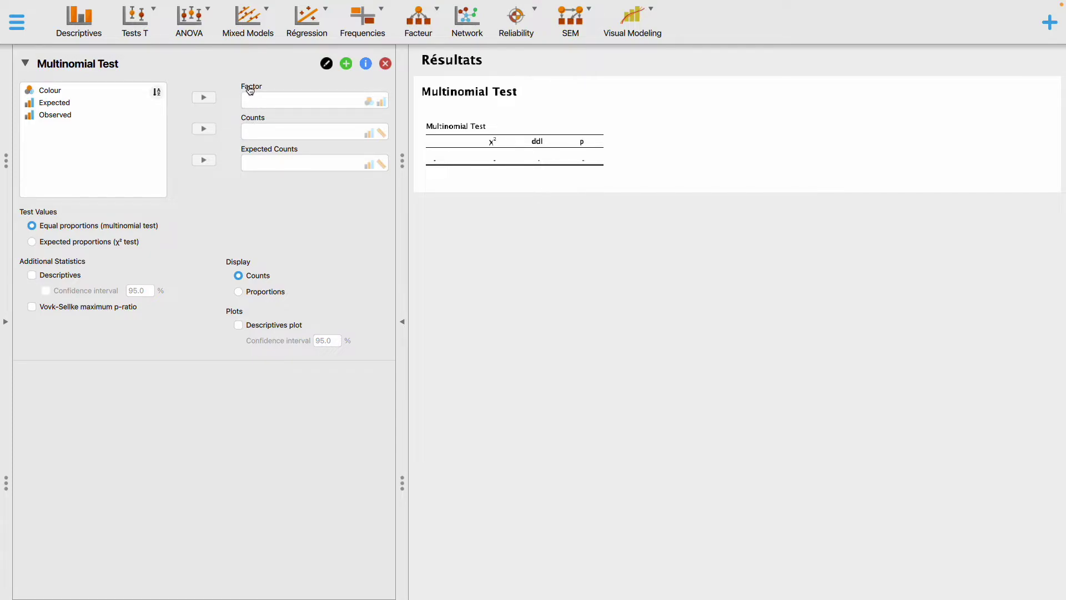
{"action": "left_click", "coordinate": [92, 94]}
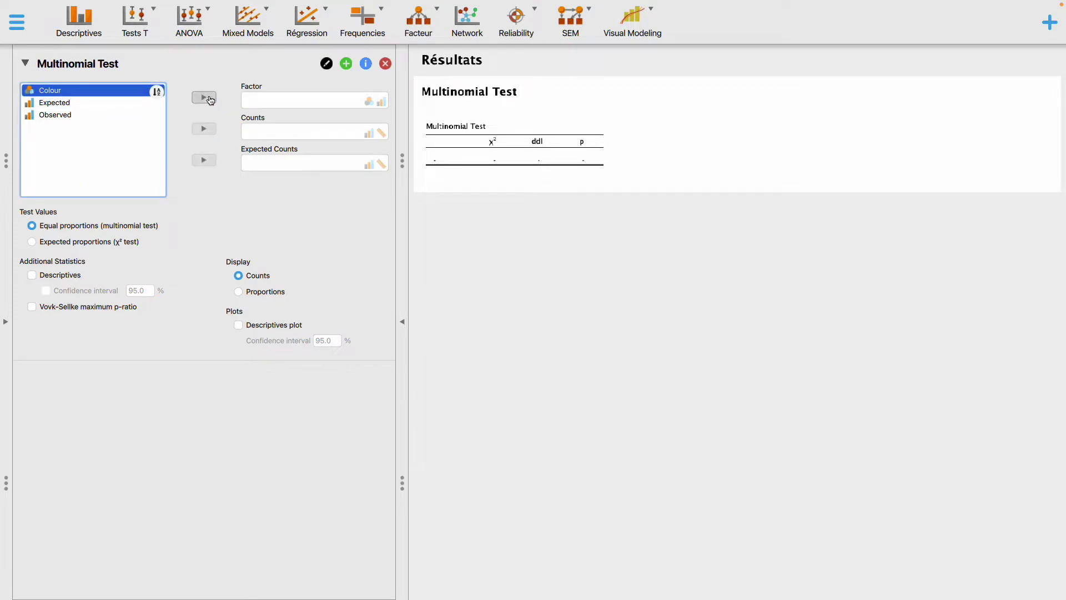
{"action": "left_click", "coordinate": [204, 97]}
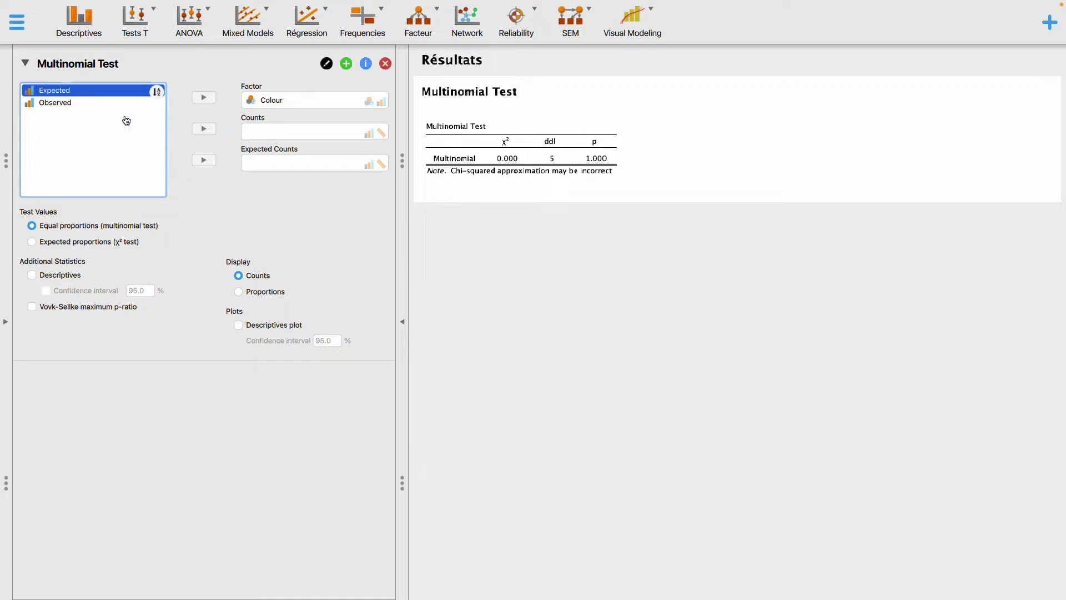
{"action": "left_click", "coordinate": [74, 104]}
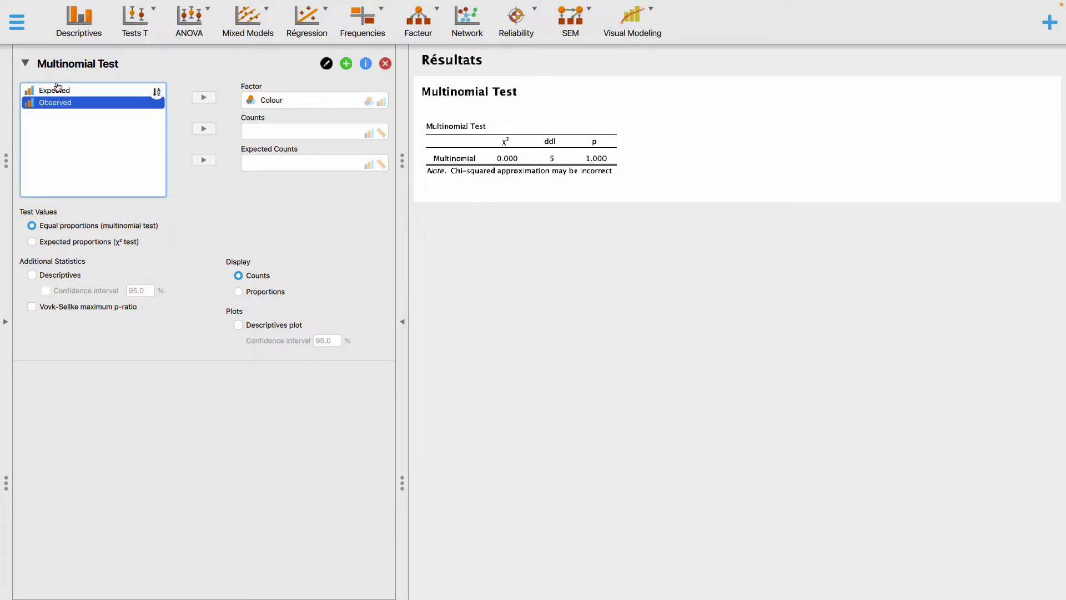
{"action": "left_click", "coordinate": [203, 130]}
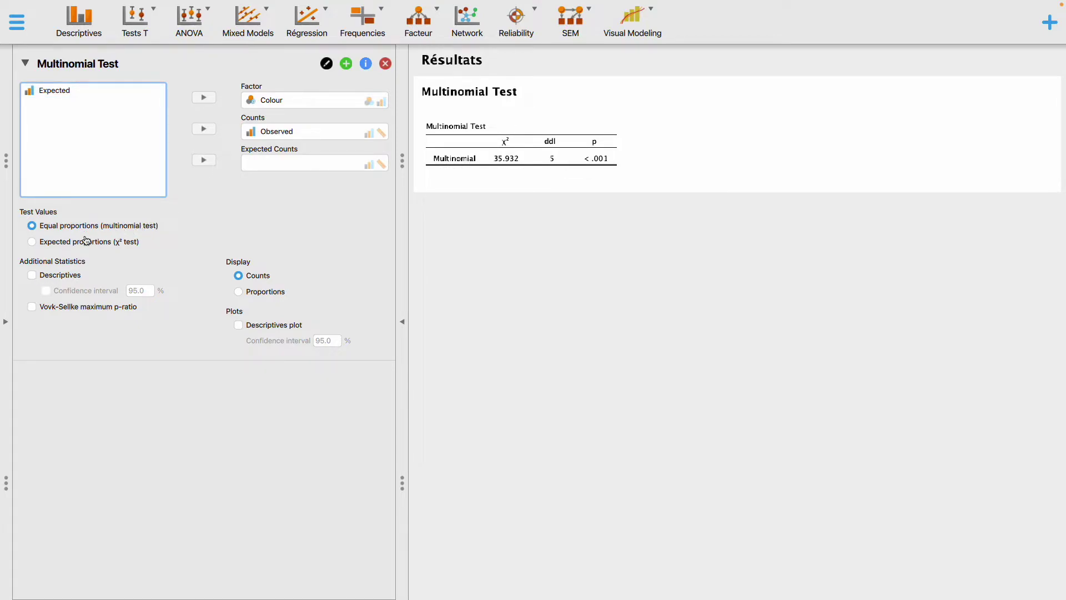
Include descriptives in the output, and test expected proportions (χ² test) with a second hypothesis column, H₀ (b).
{"action": "left_click", "coordinate": [62, 280]}
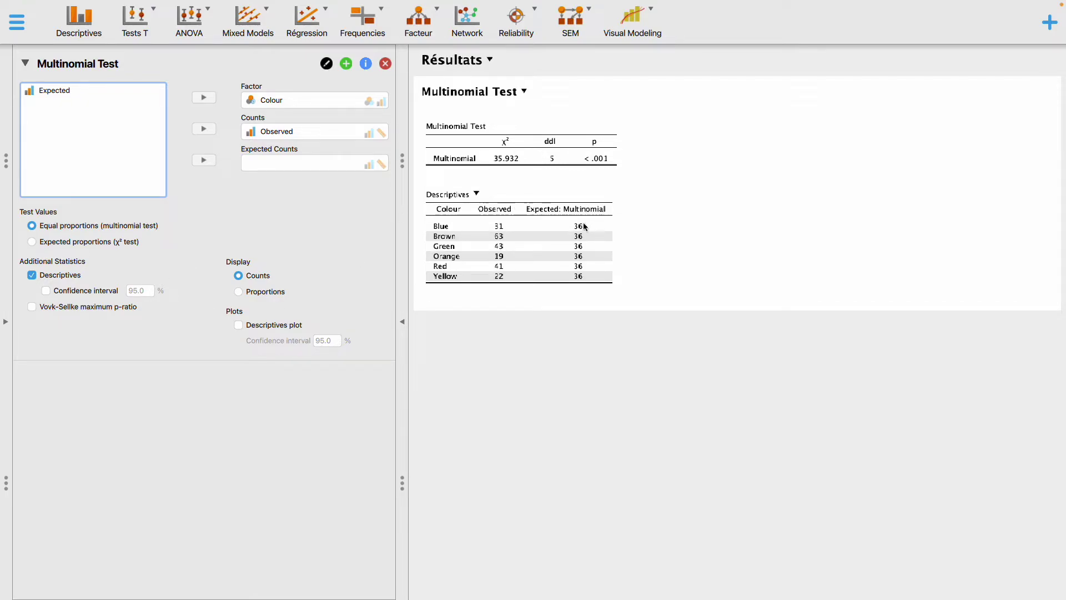
{"action": "left_click", "coordinate": [72, 243]}
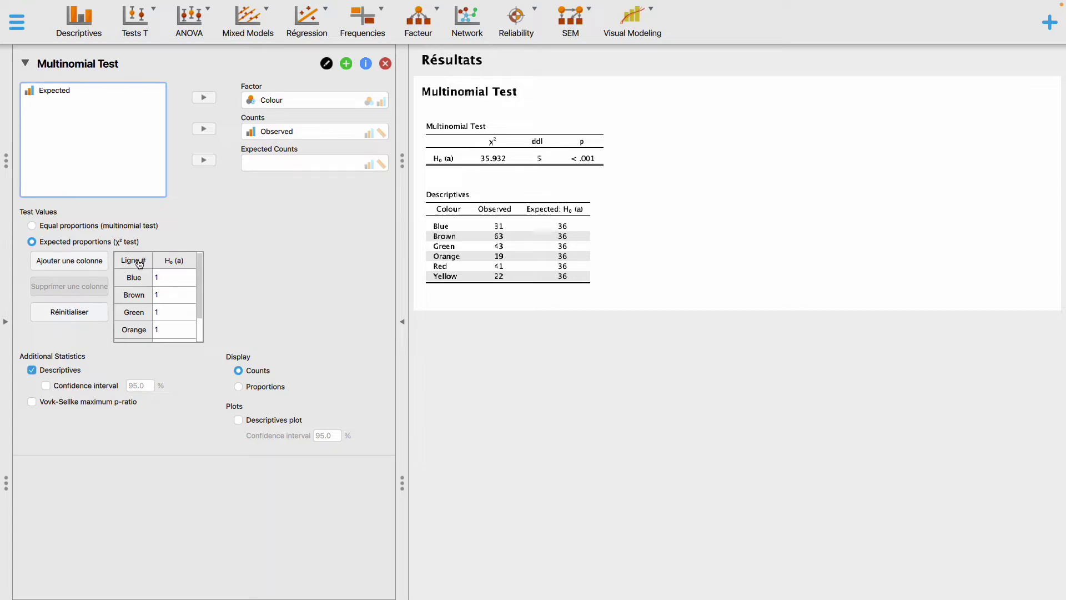
{"action": "left_click", "coordinate": [92, 268]}
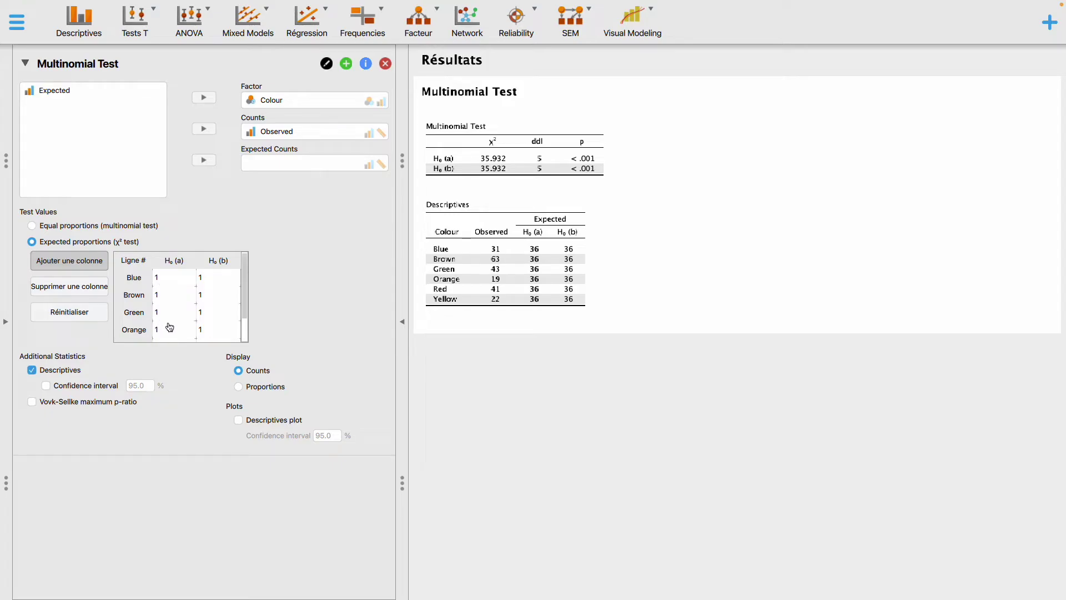
Set the H₀ (b) expected proportions to 24 for Blue, 13 for Brown and 16 for Green.
{"action": "left_click", "coordinate": [202, 278]}
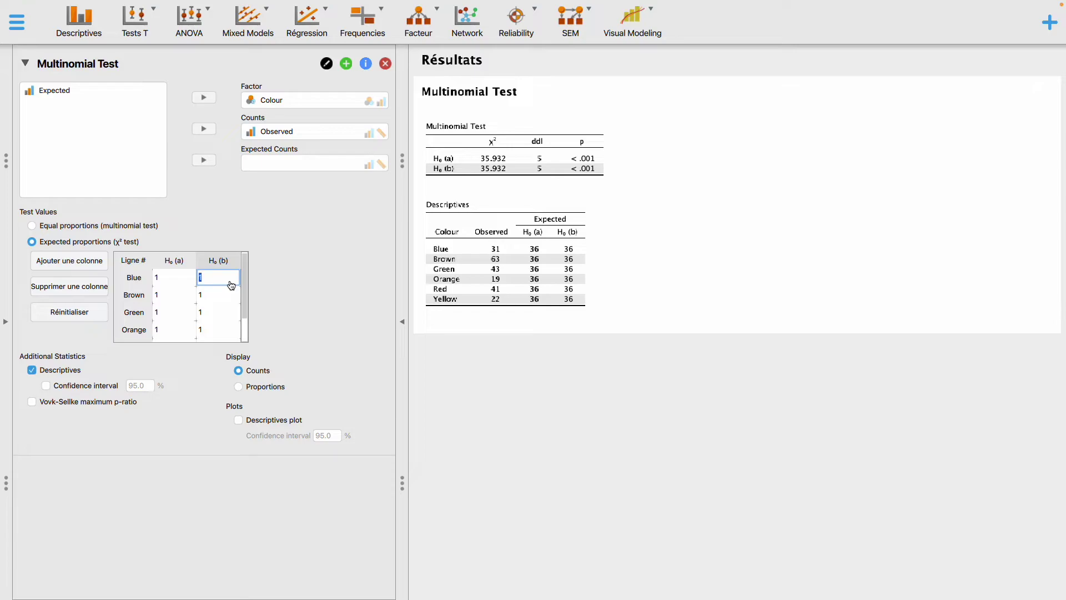
{"action": "type", "text": "24"}
{"action": "left_click", "coordinate": [218, 294]}
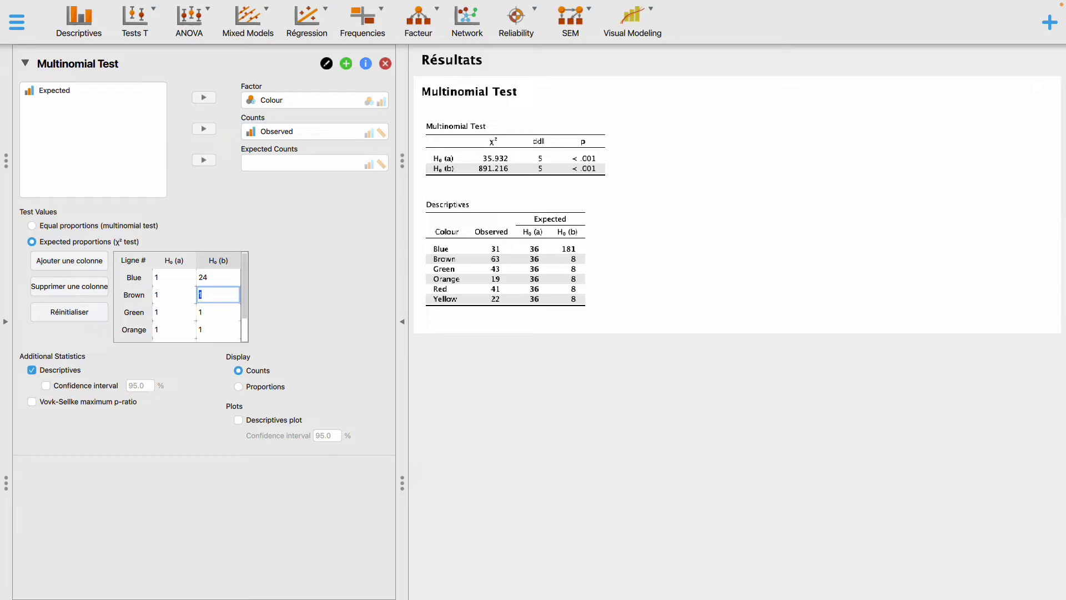
{"action": "type", "text": "13"}
{"action": "left_click", "coordinate": [218, 312]}
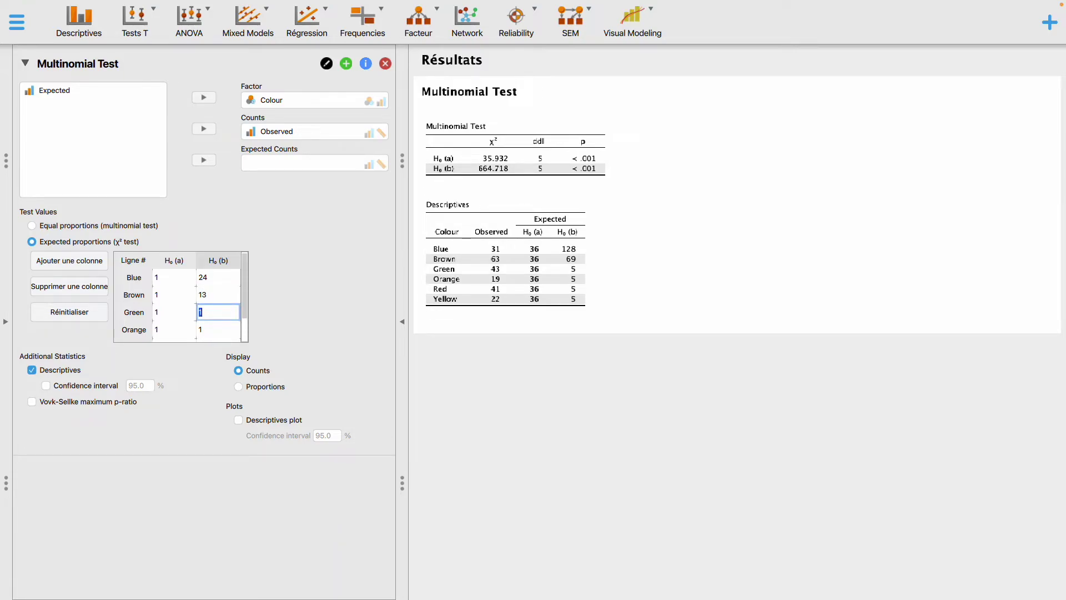
{"action": "type", "text": "16"}
Set the H₀ (b) expected proportions to 20 for Orange, 13 for Red and 14 for Yellow.
{"action": "left_click", "coordinate": [218, 329]}
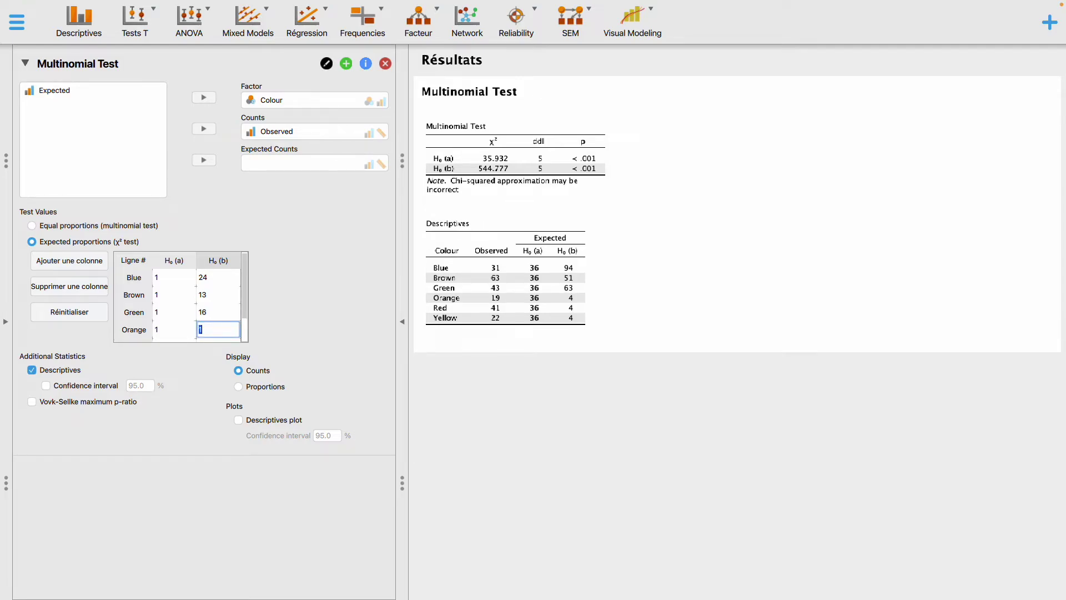
{"action": "type", "text": "20"}
{"action": "key", "text": "Tab"}
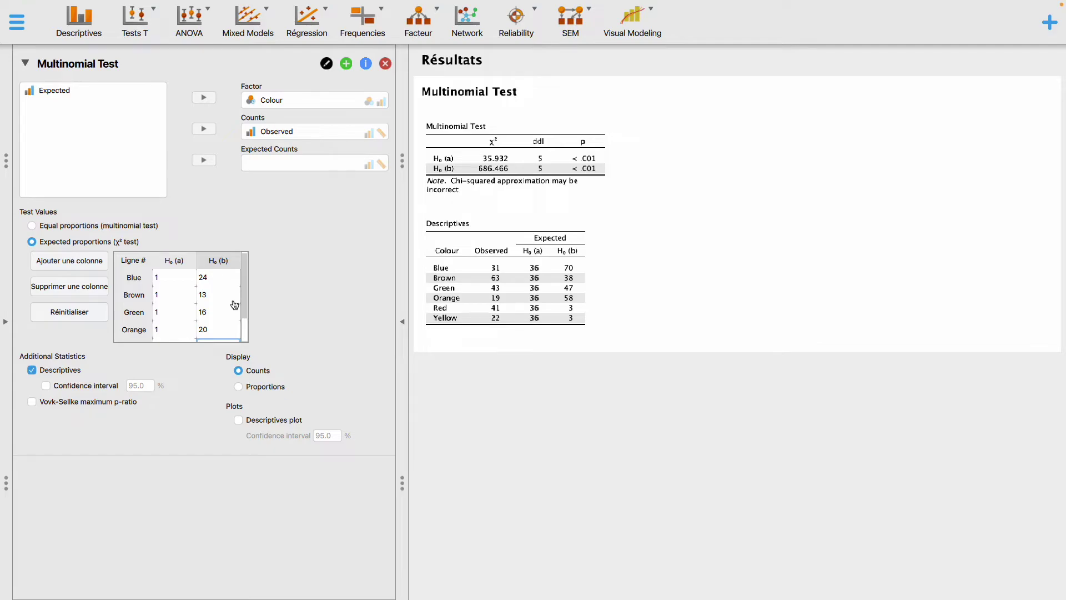
{"action": "scroll", "coordinate": [235, 305], "scroll_direction": "down", "scroll_amount": 2}
{"action": "type", "text": "13"}
{"action": "left_click", "coordinate": [217, 333]}
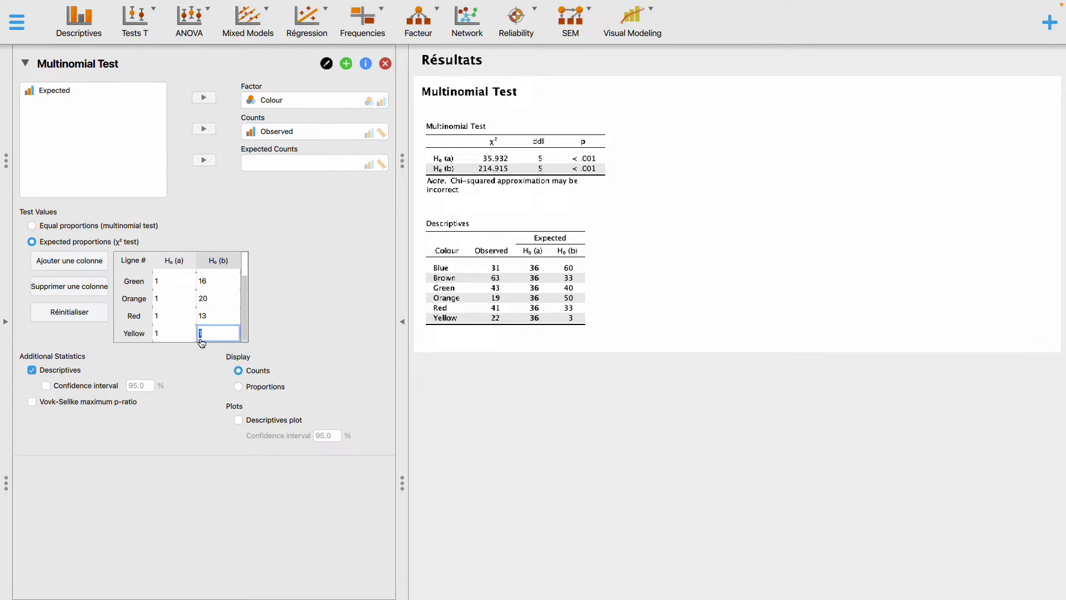
{"action": "type", "text": "14"}
{"action": "left_click", "coordinate": [300, 325]}
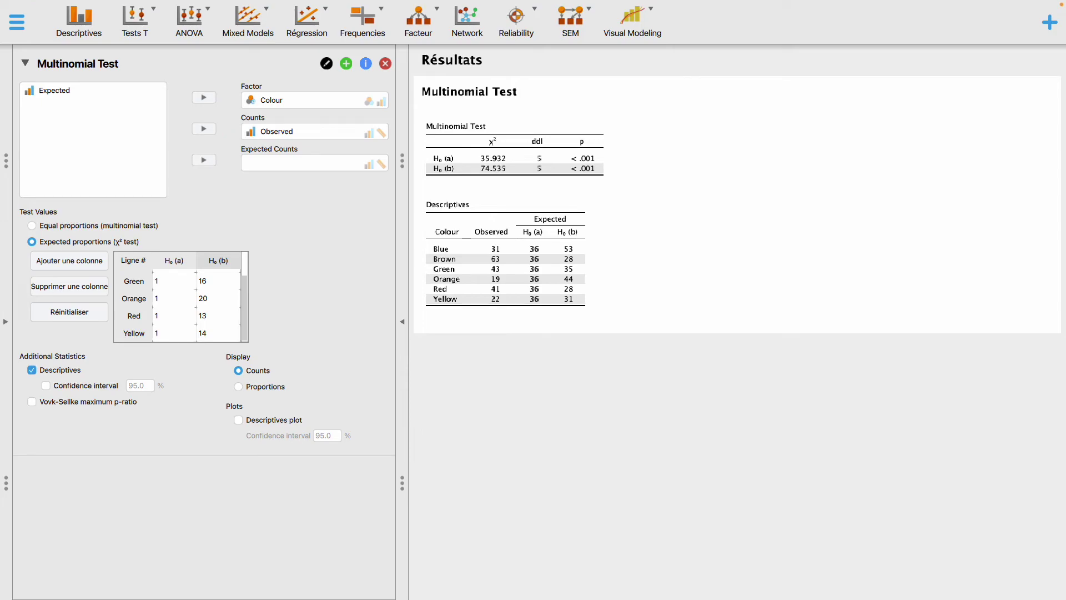
Switch to the Word document named multinomial and show it in full screen.
{"action": "mouse_move", "coordinate": [39, 3]}
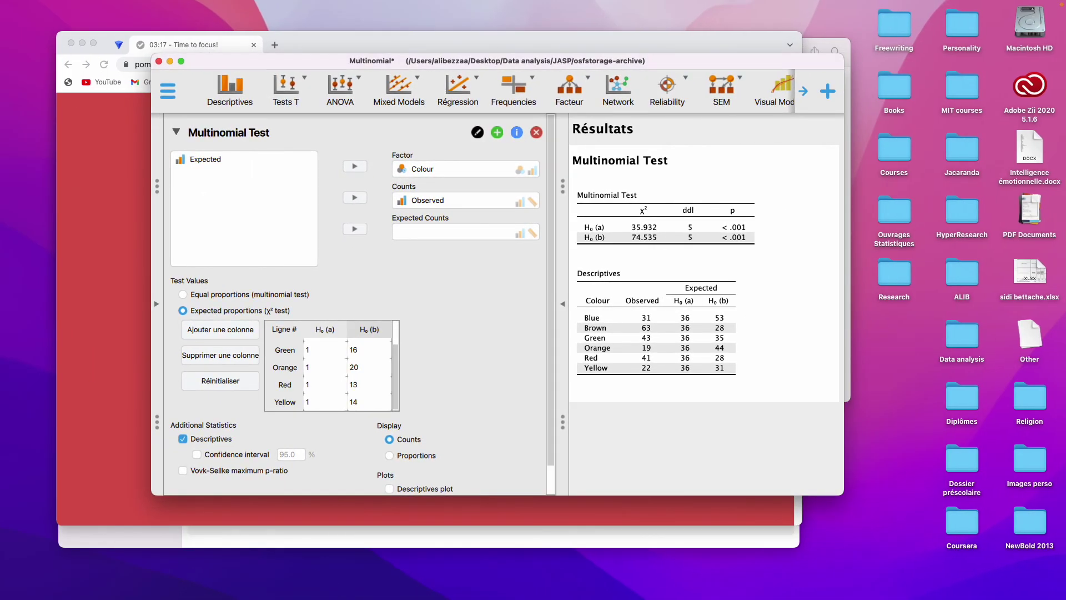
{"action": "key", "text": "super+Tab"}
{"action": "left_click_drag", "start_coordinate": [554, 134], "coordinate": [485, 124]}
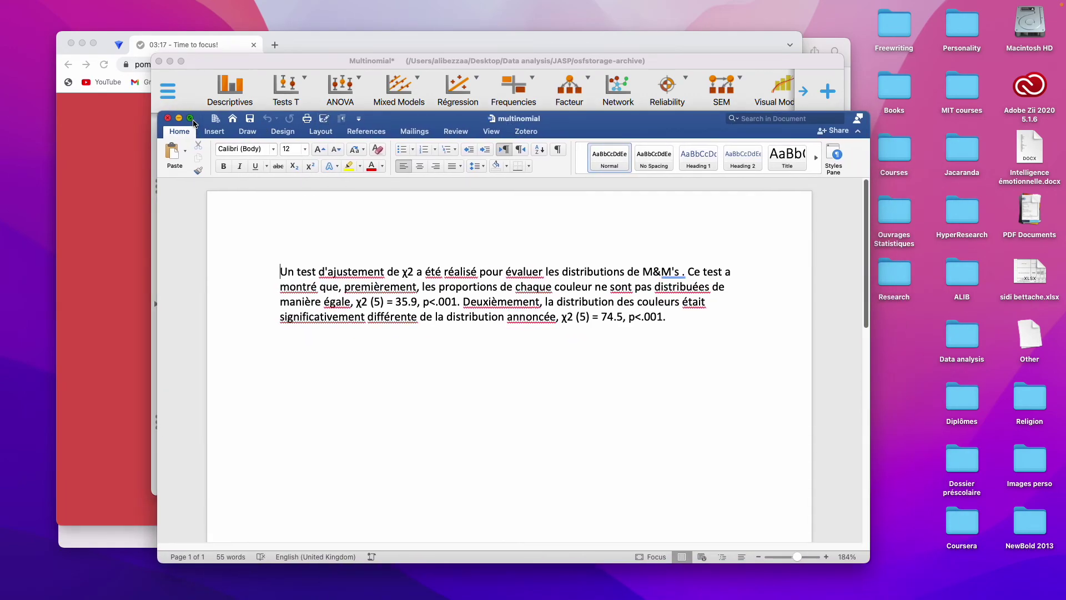
{"action": "left_click", "coordinate": [190, 118]}
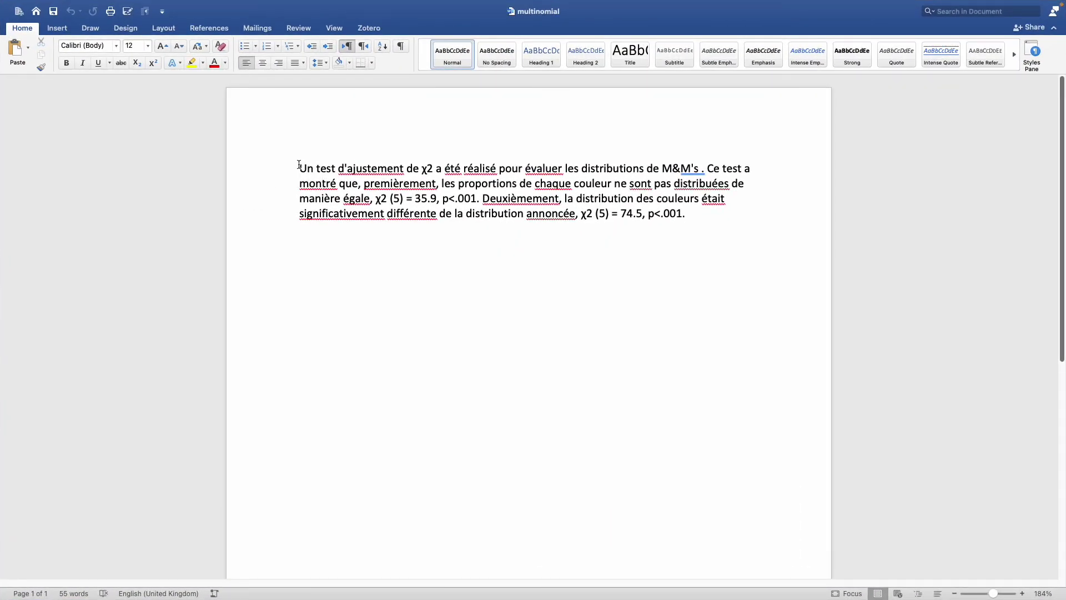
Set the proofing language of the whole results paragraph to French.
{"action": "left_click_drag", "start_coordinate": [299, 165], "coordinate": [357, 502]}
{"action": "left_click", "coordinate": [156, 594]}
{"action": "key", "text": "Down"}
{"action": "key", "text": "Down"}
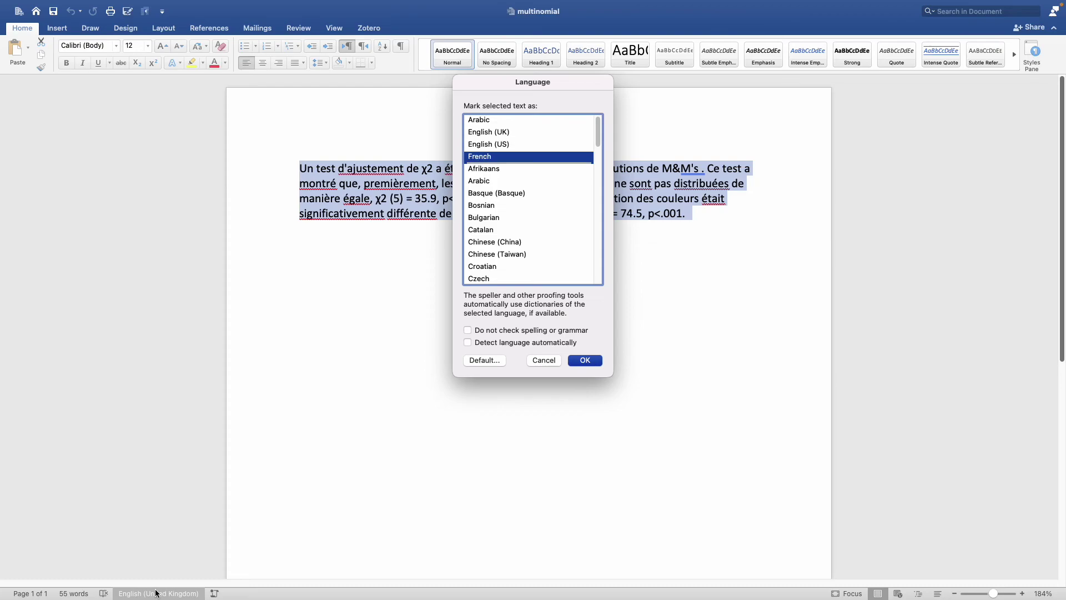
{"action": "key", "text": "Return"}
{"action": "left_click", "coordinate": [463, 263]}
Remove the stray space before the full stop after "M&M's" in the first sentence.
{"action": "left_click_drag", "start_coordinate": [455, 170], "coordinate": [563, 170]}
{"action": "left_click", "coordinate": [563, 169]}
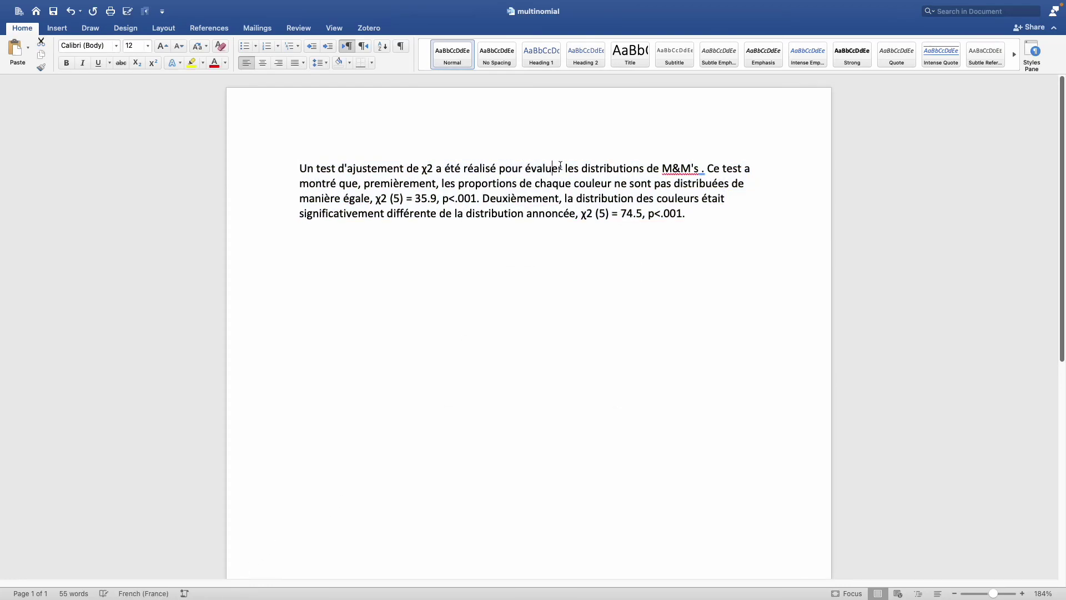
{"action": "left_click", "coordinate": [703, 169]}
{"action": "key", "text": "BackSpace"}
Review the two χ2 results reported in the paragraph and compare them with the JASP Multinomial Test output.
{"action": "left_click", "coordinate": [364, 199]}
{"action": "left_click_drag", "start_coordinate": [414, 199], "coordinate": [444, 201]}
{"action": "left_click", "coordinate": [446, 200]}
{"action": "left_click", "coordinate": [587, 215]}
{"action": "left_click_drag", "start_coordinate": [612, 215], "coordinate": [637, 213]}
{"action": "left_click", "coordinate": [637, 213]}
{"action": "key", "text": "ctrl+Left"}
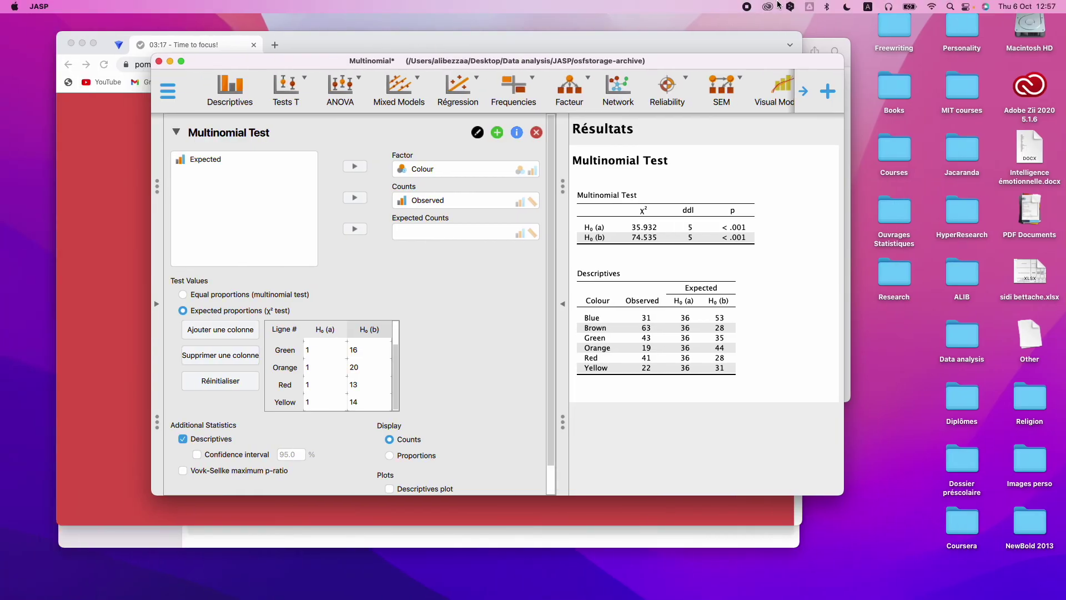
{"action": "key", "text": "ctrl+Right"}
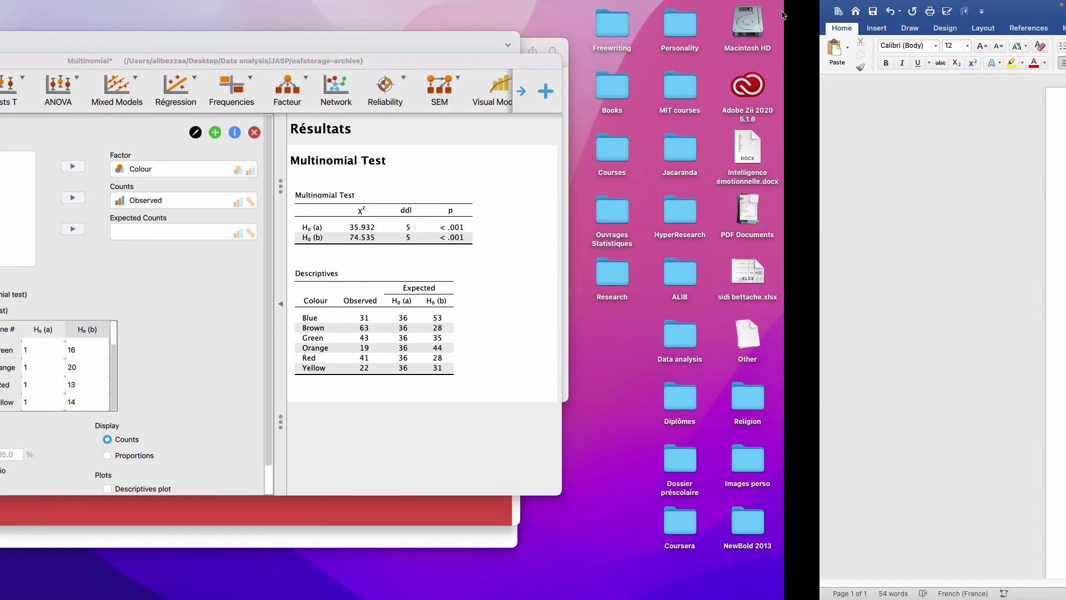